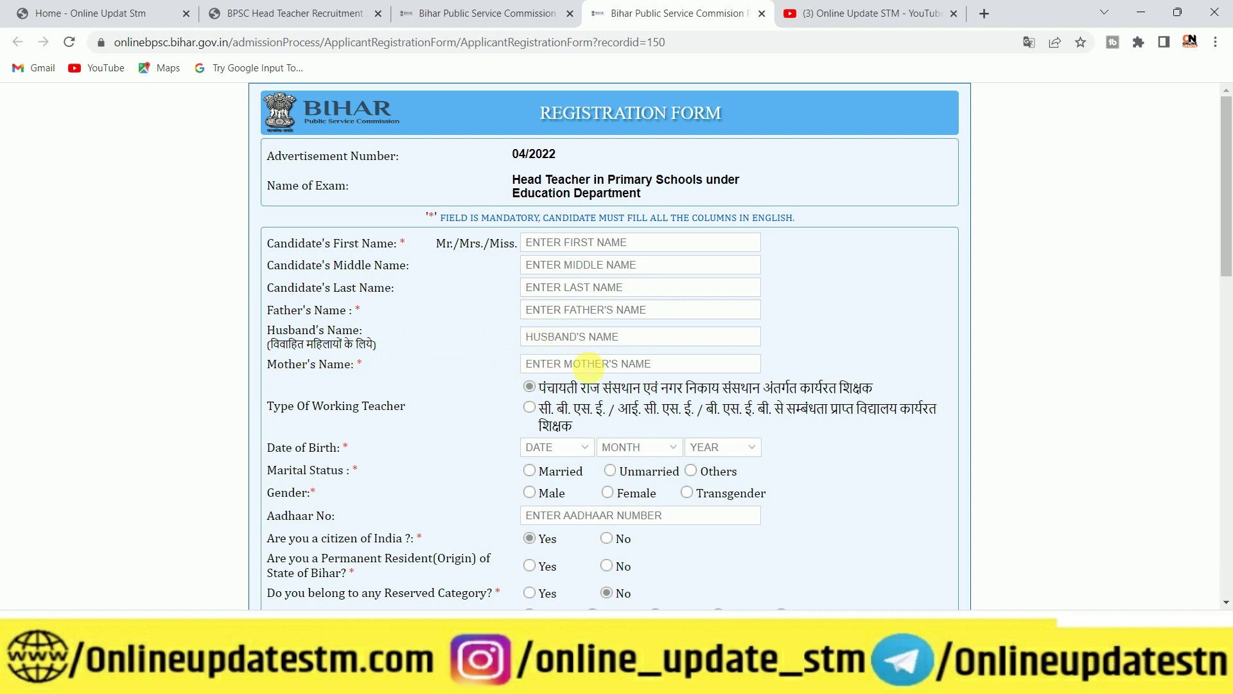
- Choose the CBSE/ICSE/BSEB-affiliated school option as the type of working teacher and select the day and month of the date of birth
scroll(409, 407, "down", 1)
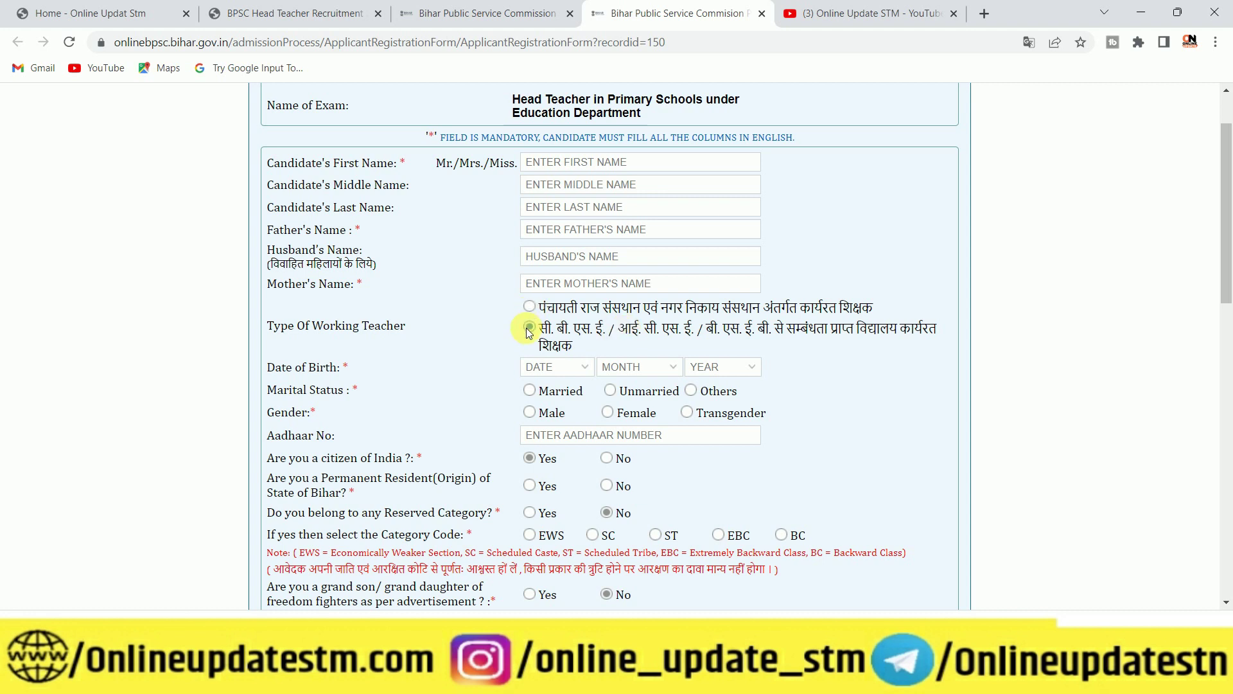
scroll(528, 331, "down", 3)
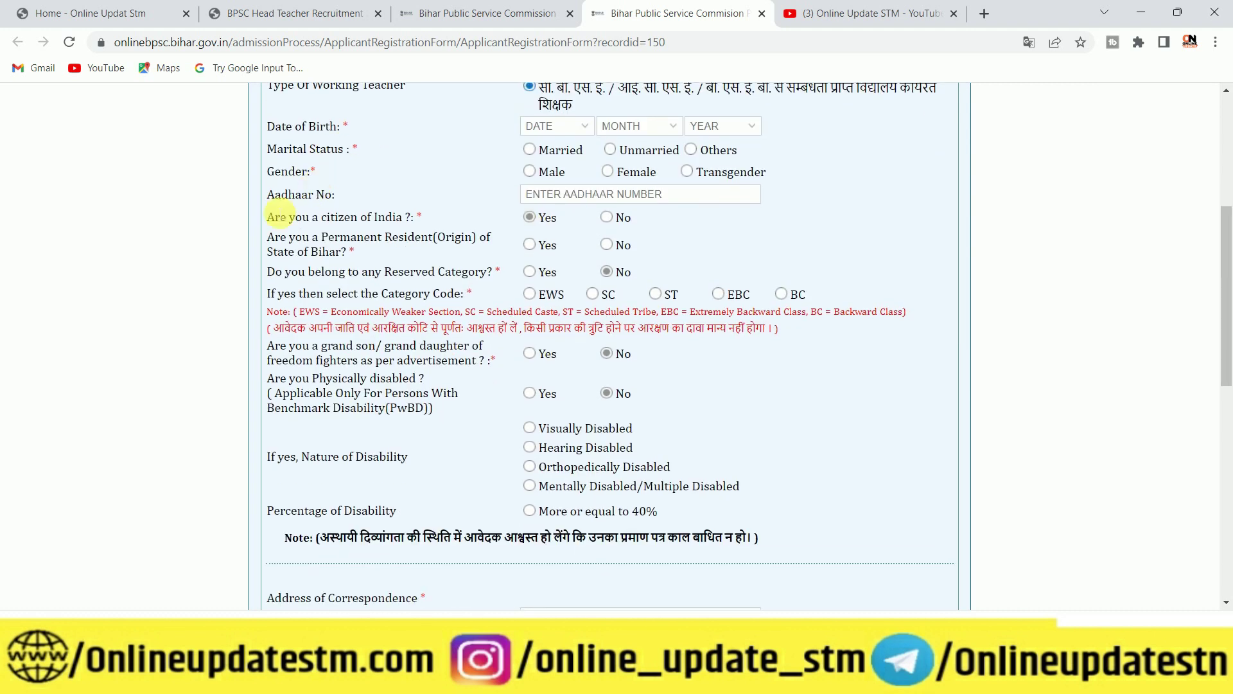
left_click(581, 129)
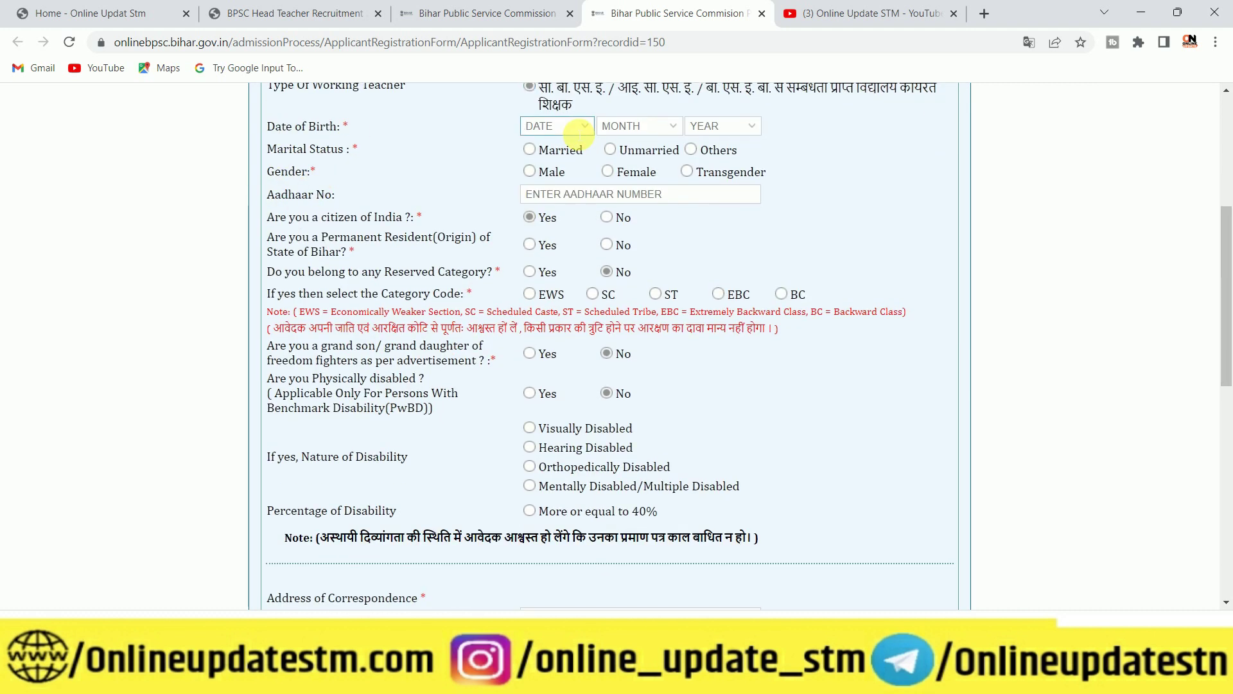
left_click(584, 126)
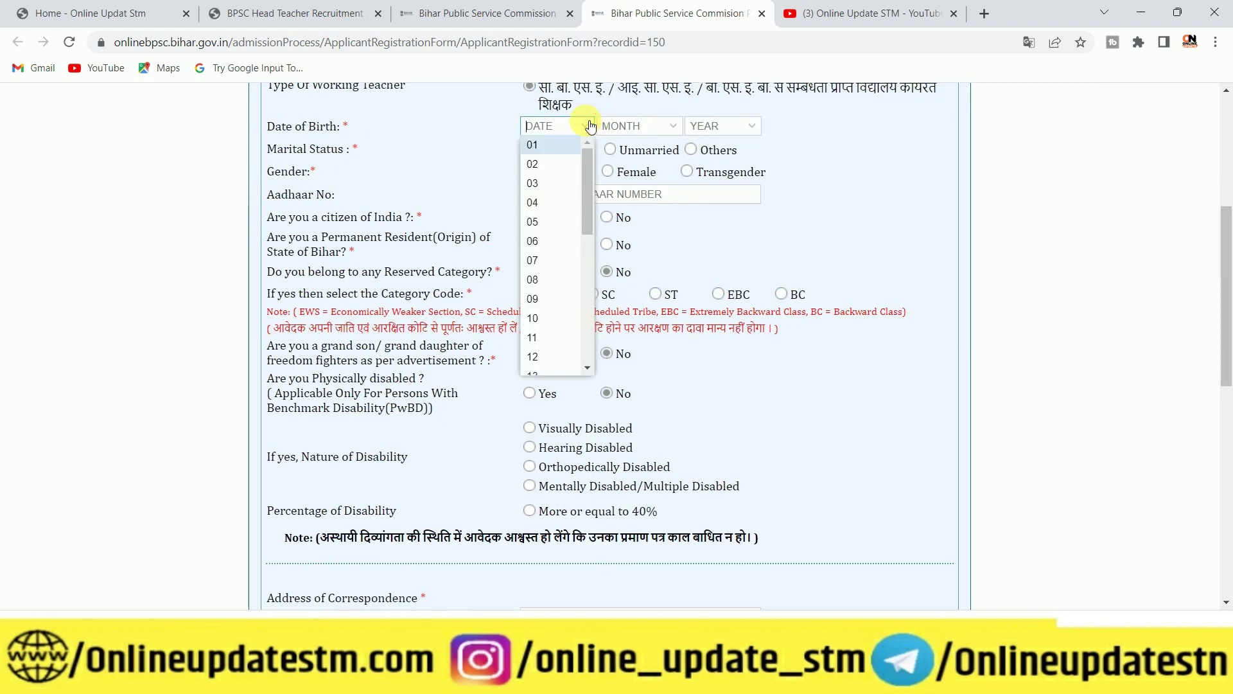
left_click(549, 223)
left_click(664, 126)
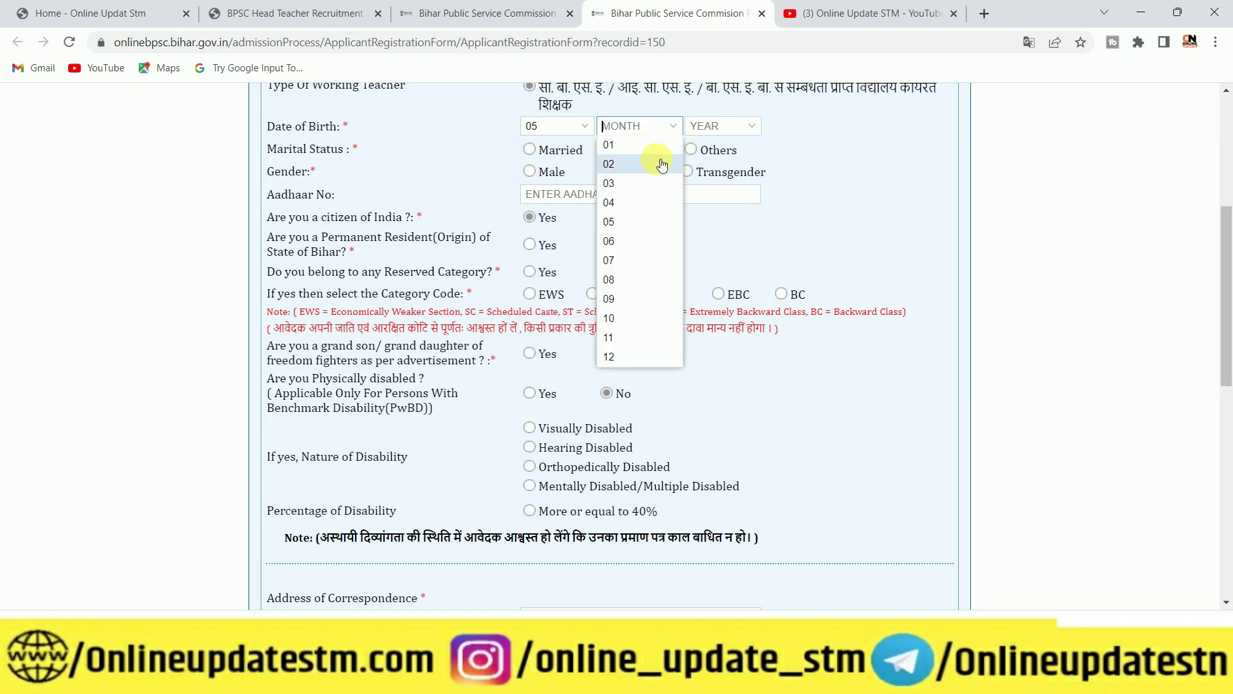
left_click(642, 147)
left_click(746, 127)
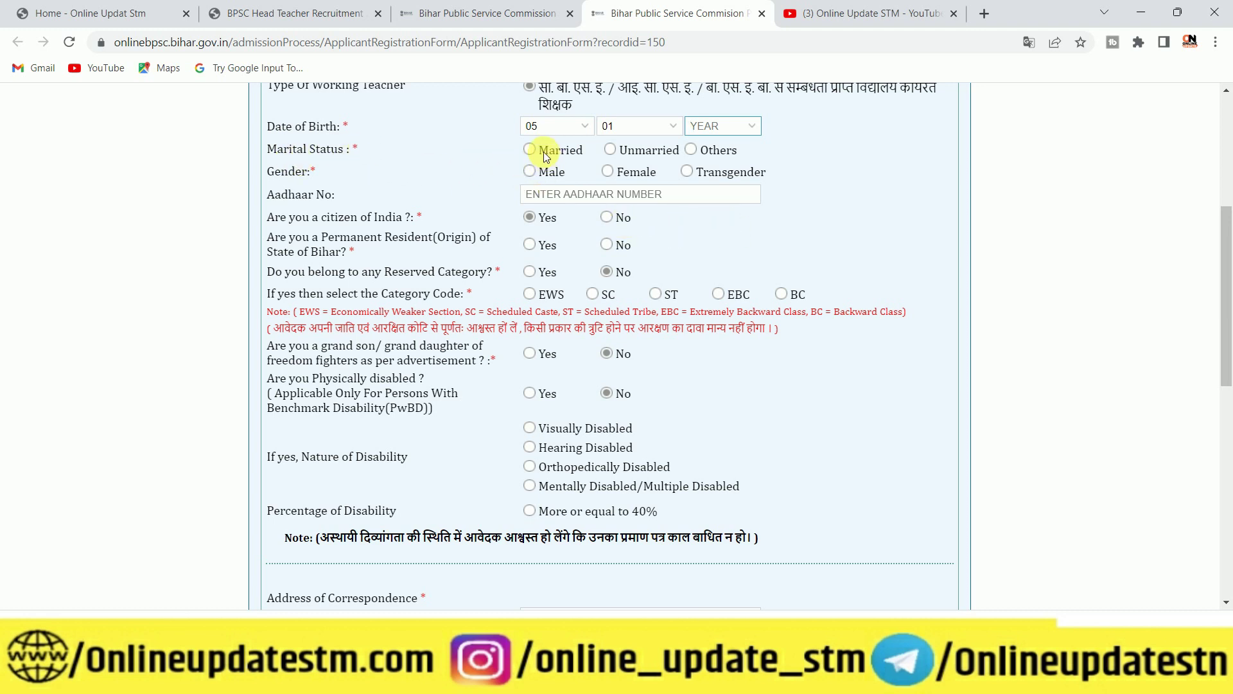
- Set the marital status to Unmarried, the gender to Male, and permanent residency of Bihar to Yes
left_click(612, 151)
left_click(530, 172)
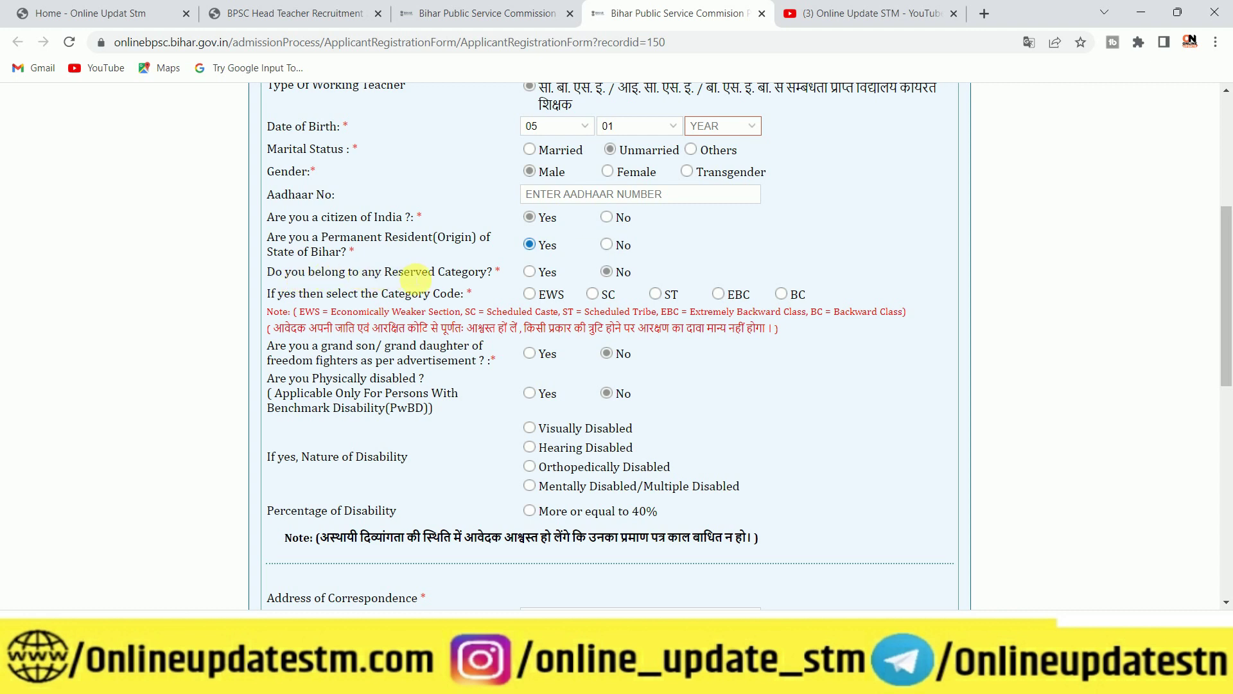
- Answer Yes to belonging to a reserved category and select SC as the category code
left_click(530, 273)
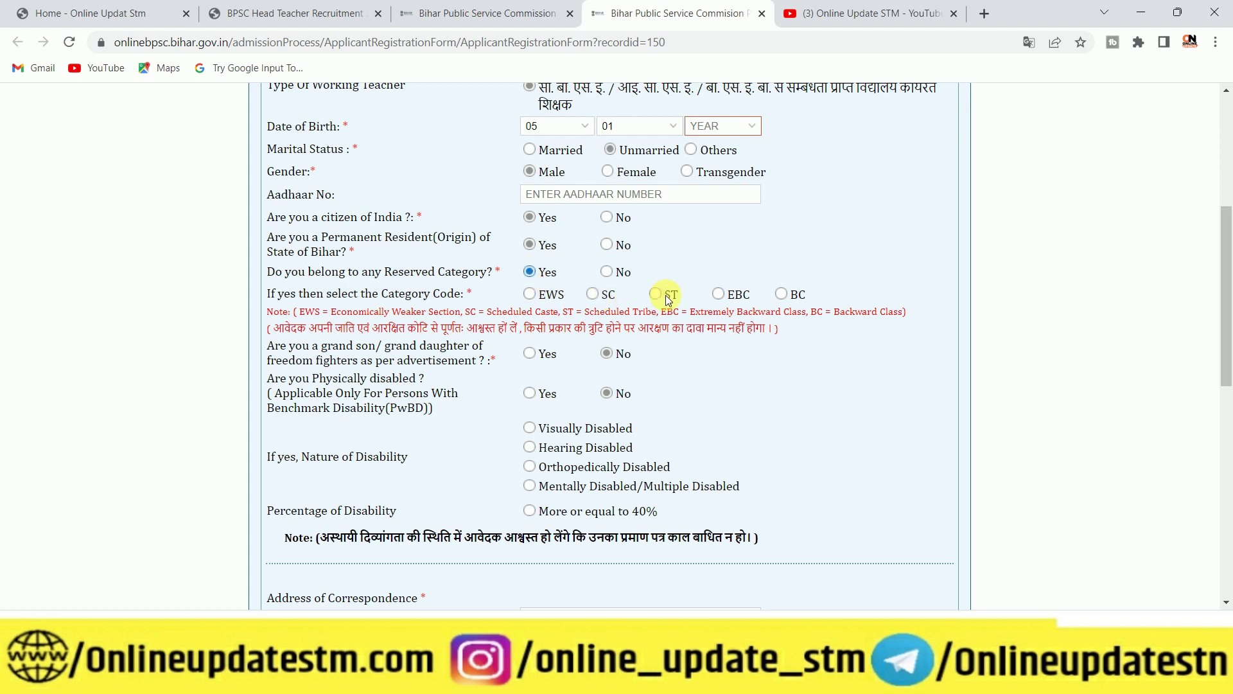
left_click(781, 294)
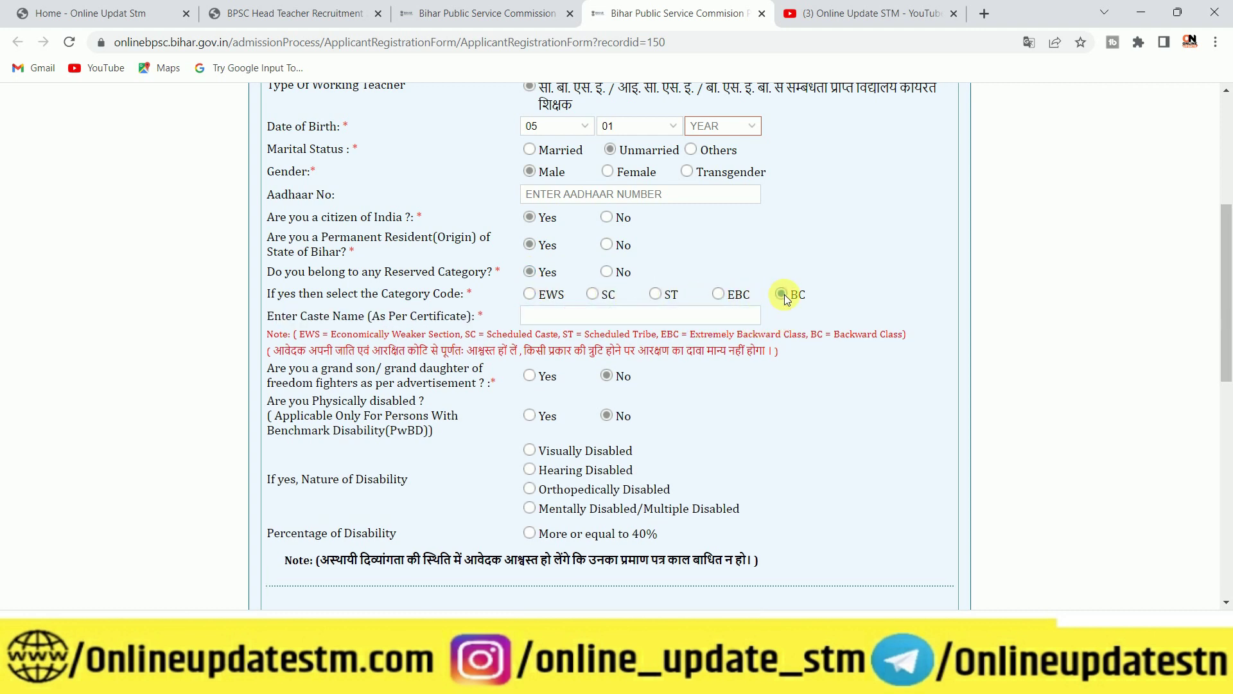
left_click(593, 294)
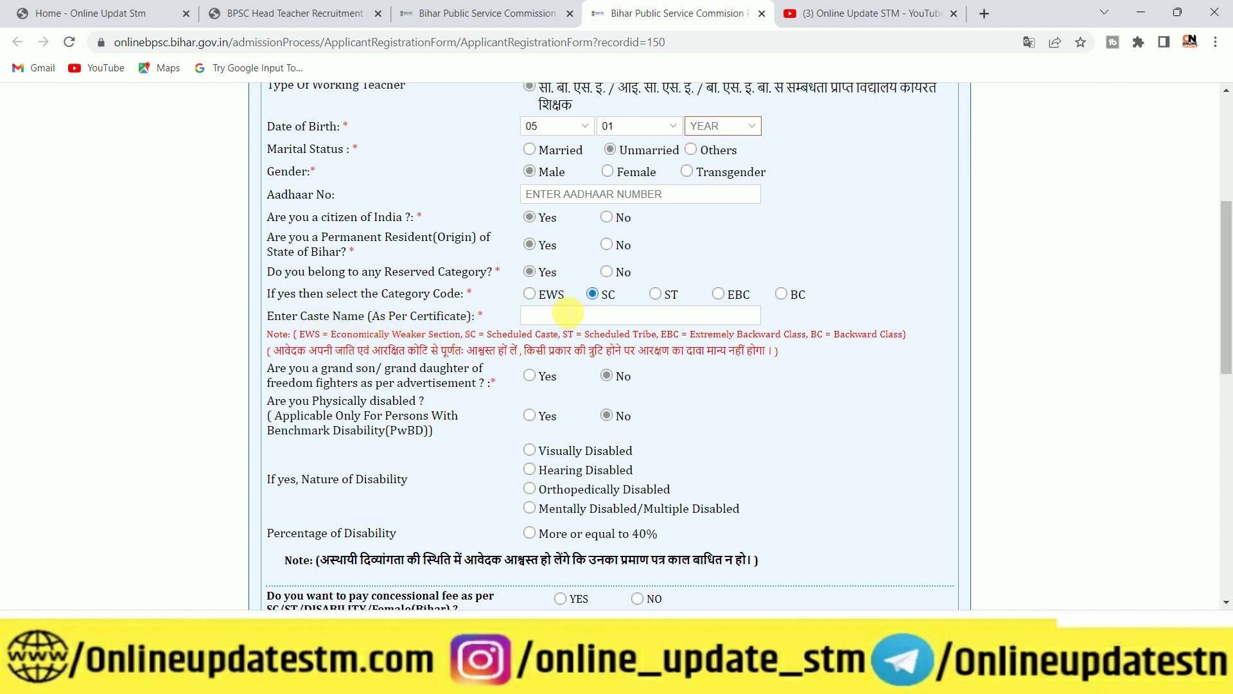
- Examine the disability, concessional fee and address sections of the registration form
scroll(596, 329, "down", 1)
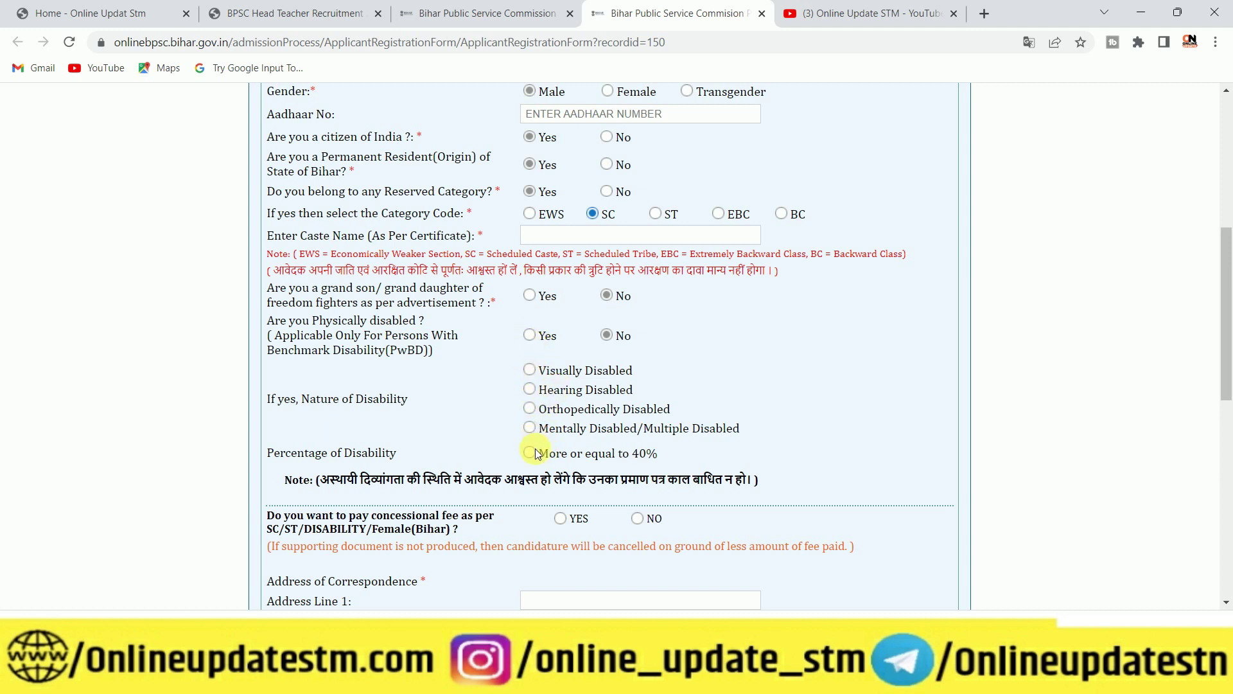
scroll(757, 374, "down", 2)
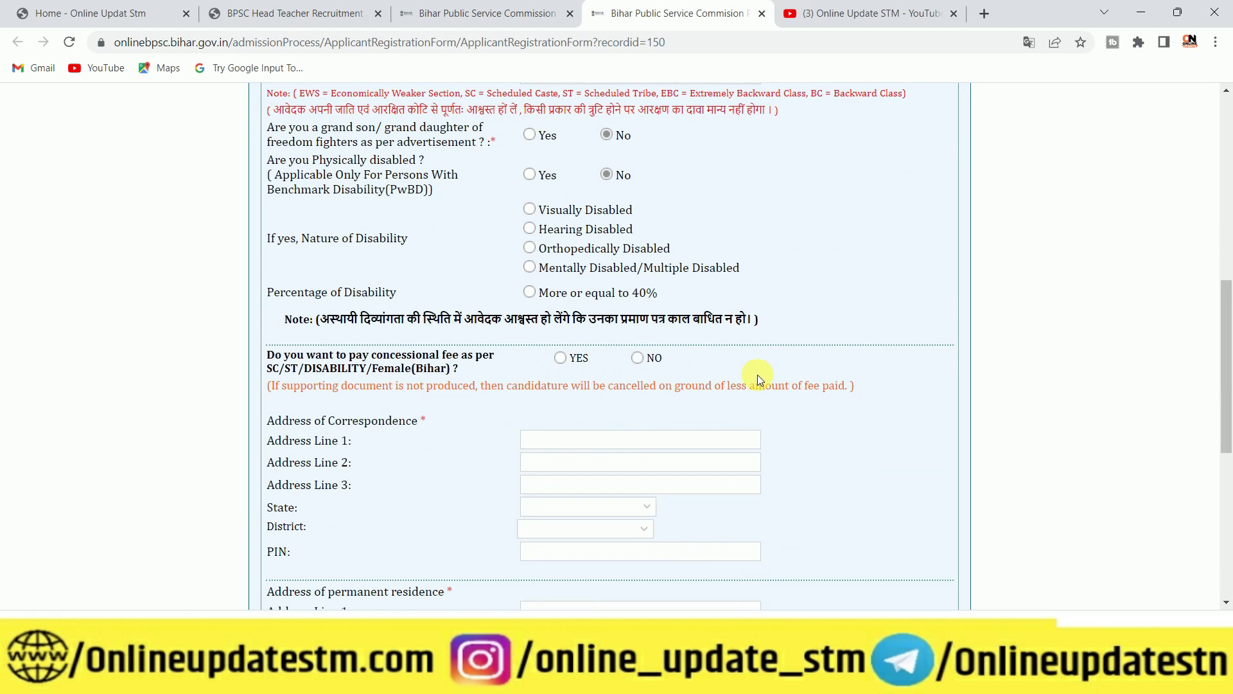
scroll(594, 348, "down", 1)
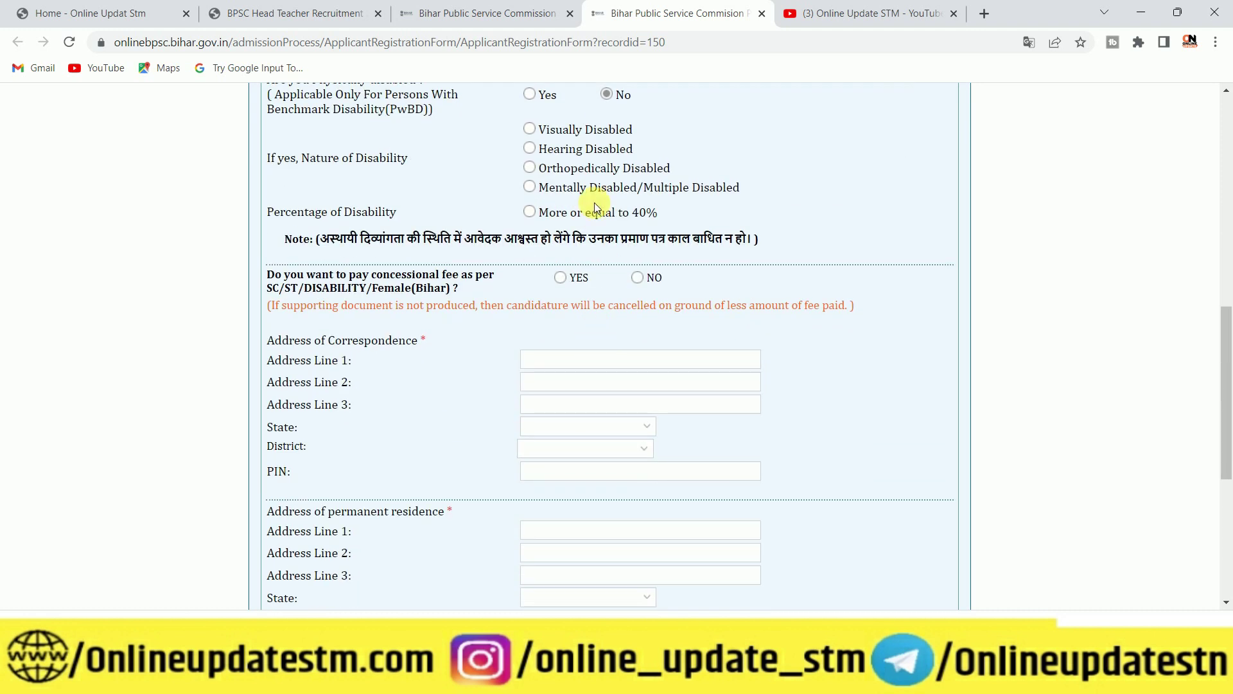
scroll(595, 217, "down", 1)
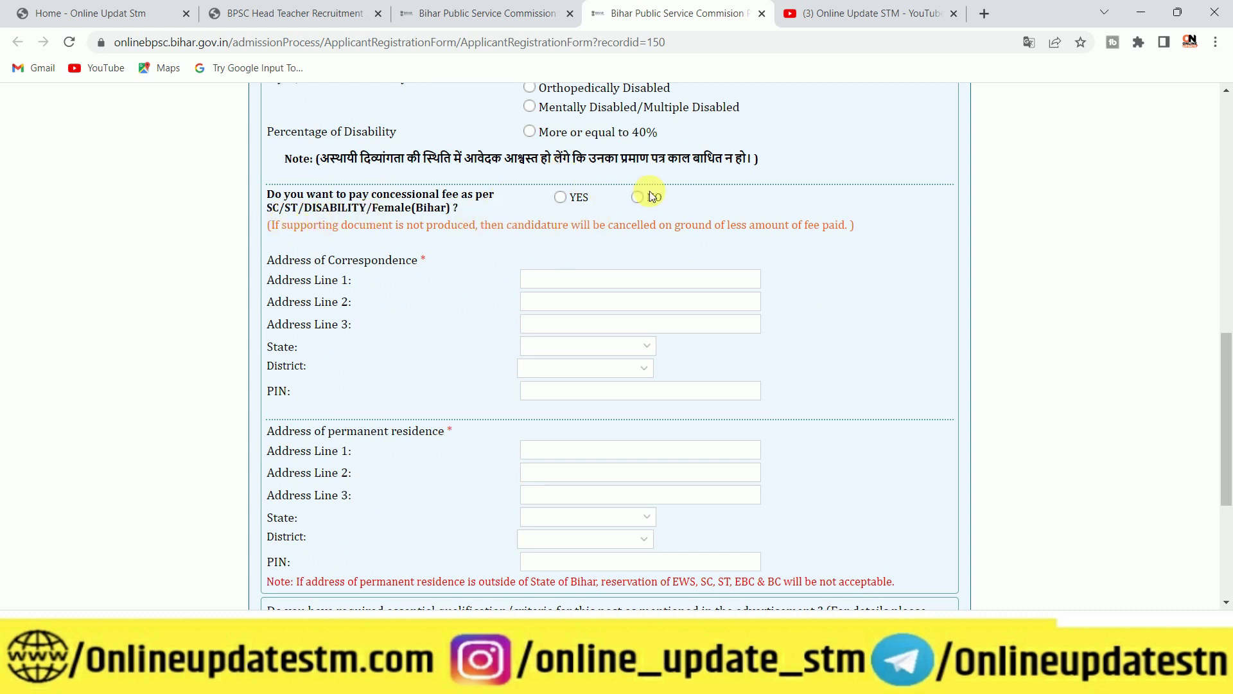
scroll(596, 219, "up", 2)
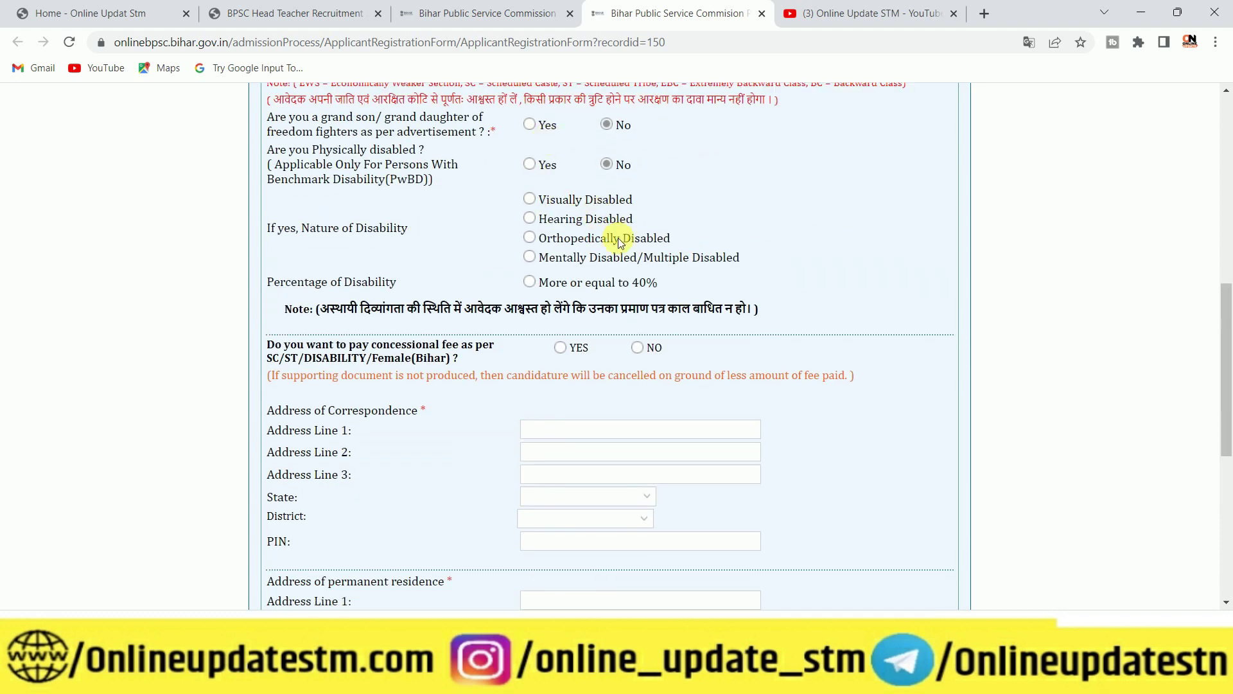
scroll(619, 241, "down", 3)
scroll(611, 223, "up", 1)
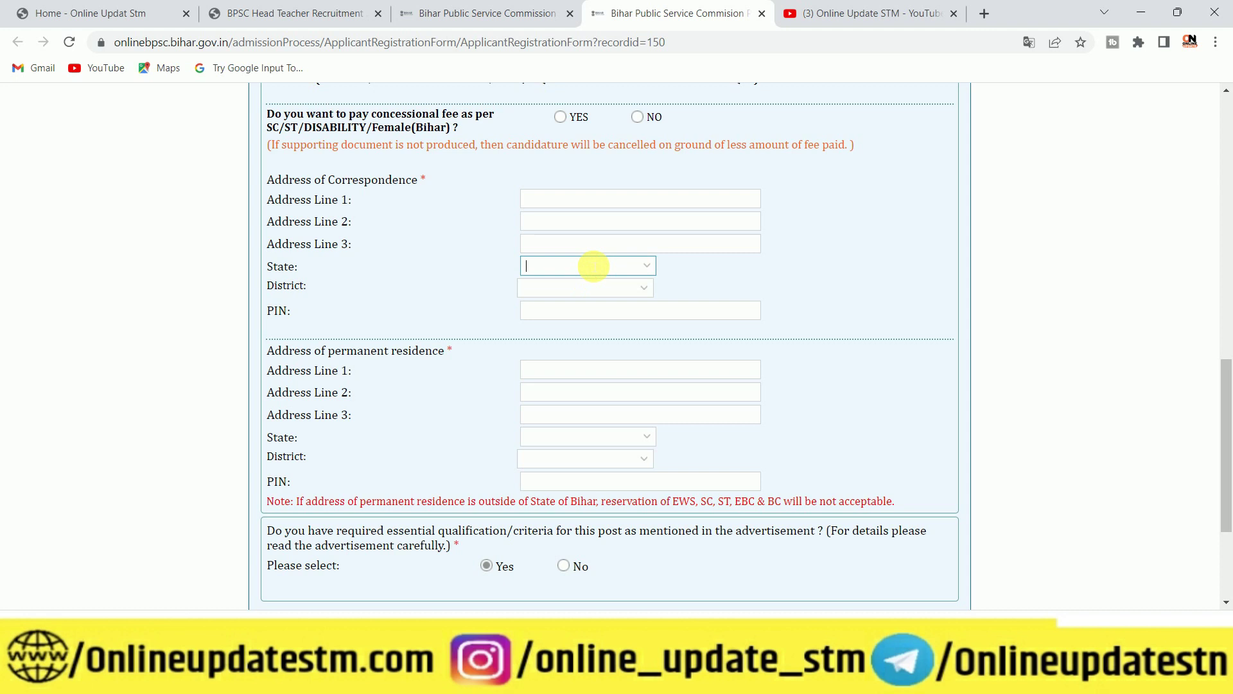
- Set the state of the correspondence address to Bihar and its district to Sitamarhi
left_click(643, 266)
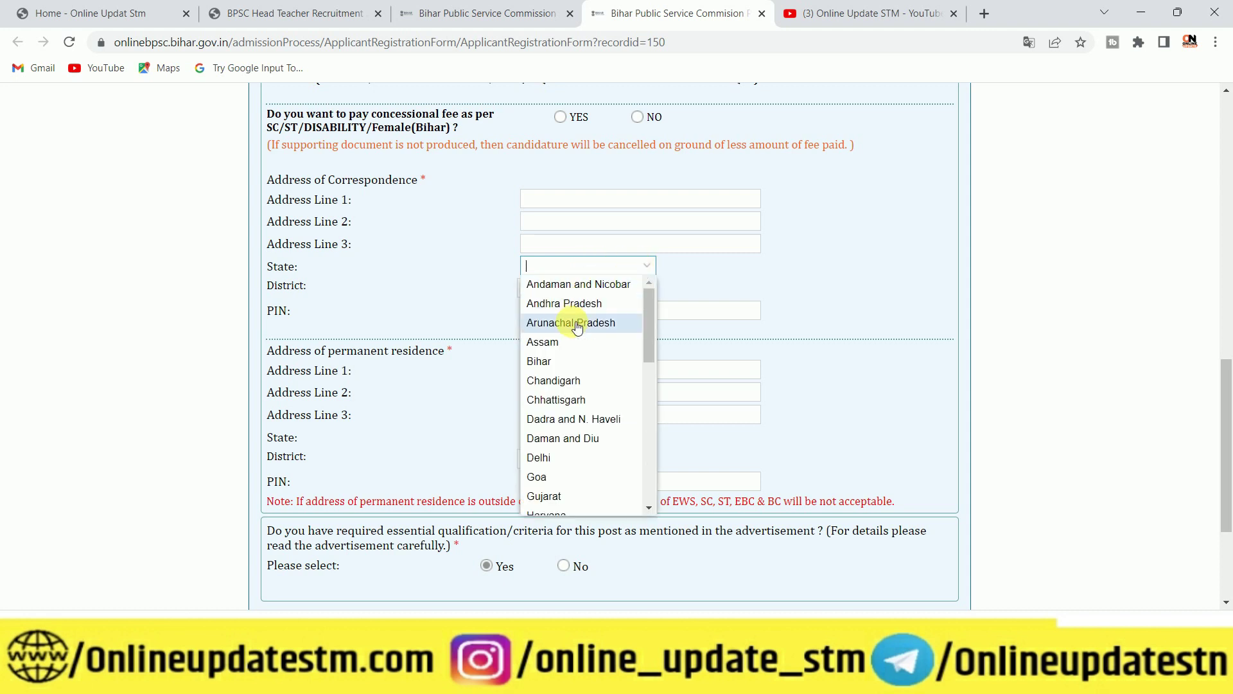
left_click(573, 362)
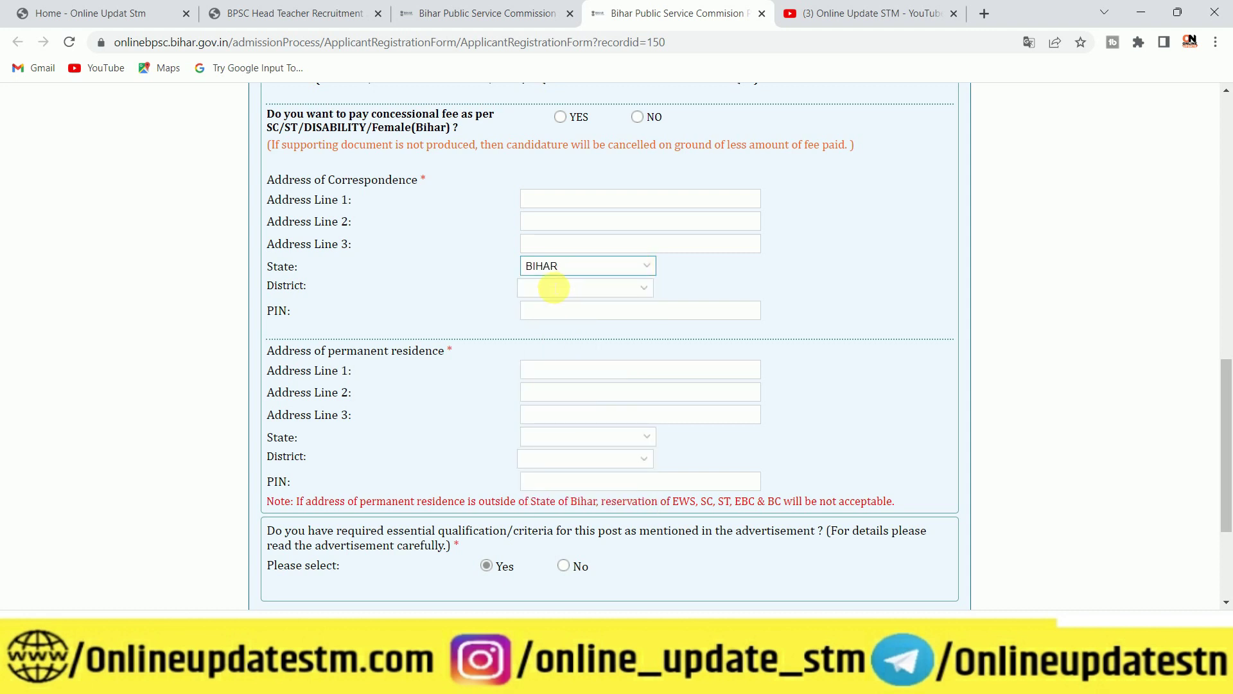
key("Escape")
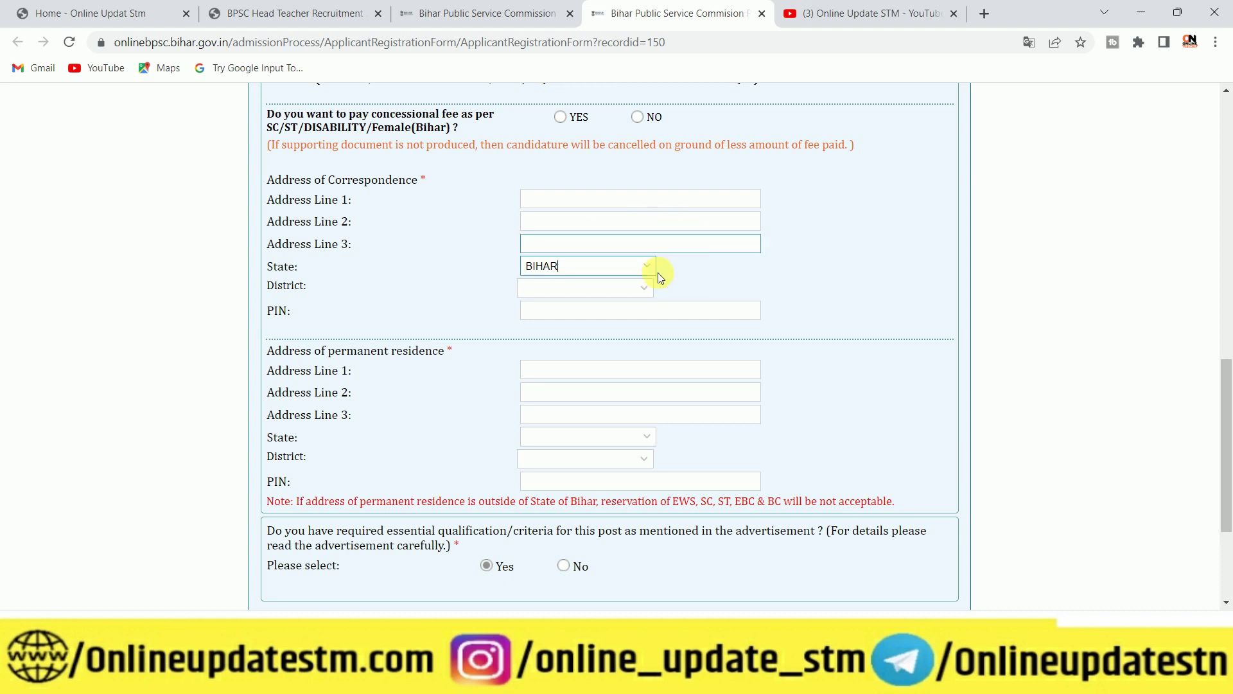
left_click(648, 288)
scroll(606, 411, "down", 8)
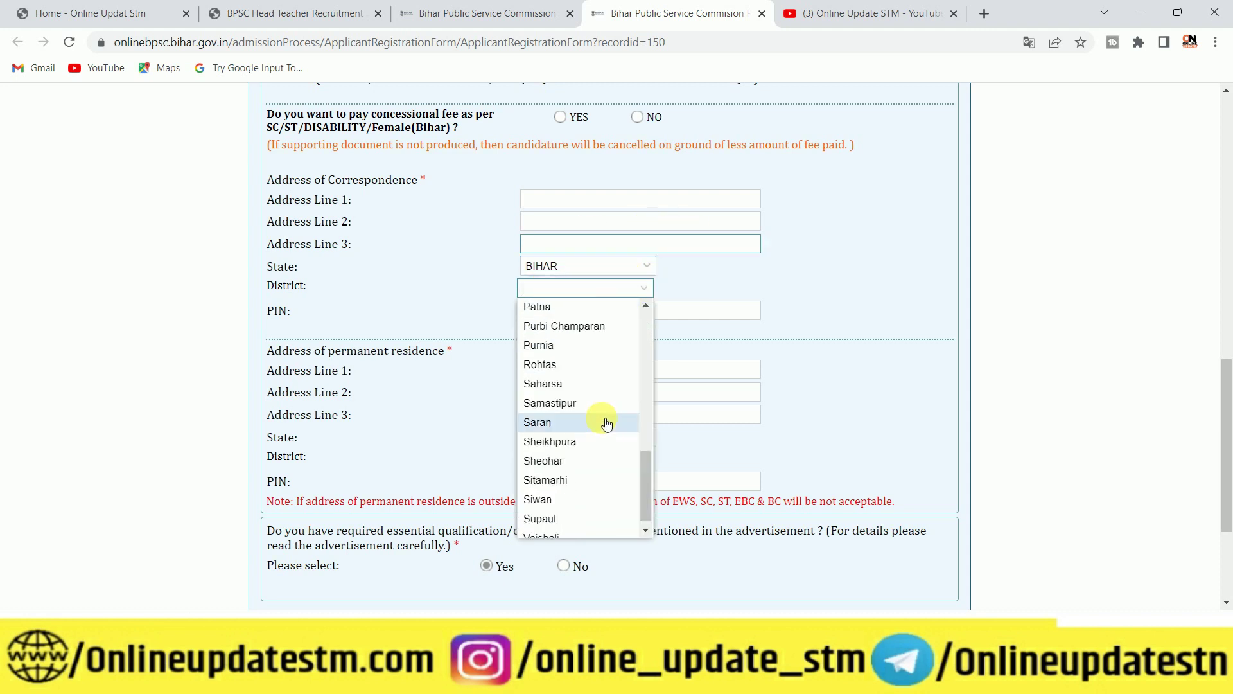
left_click(590, 479)
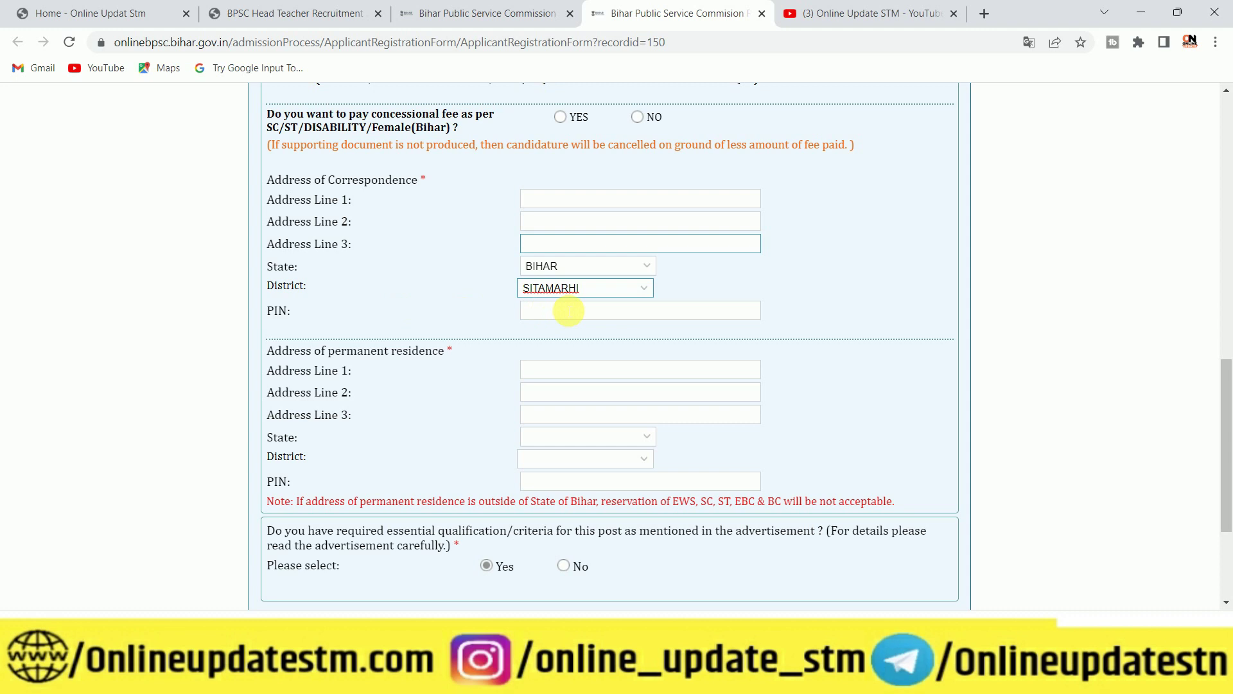
- Review the permanent residence, essential qualification and mobile/mail verification sections down to the captcha entry
scroll(563, 363, "down", 1)
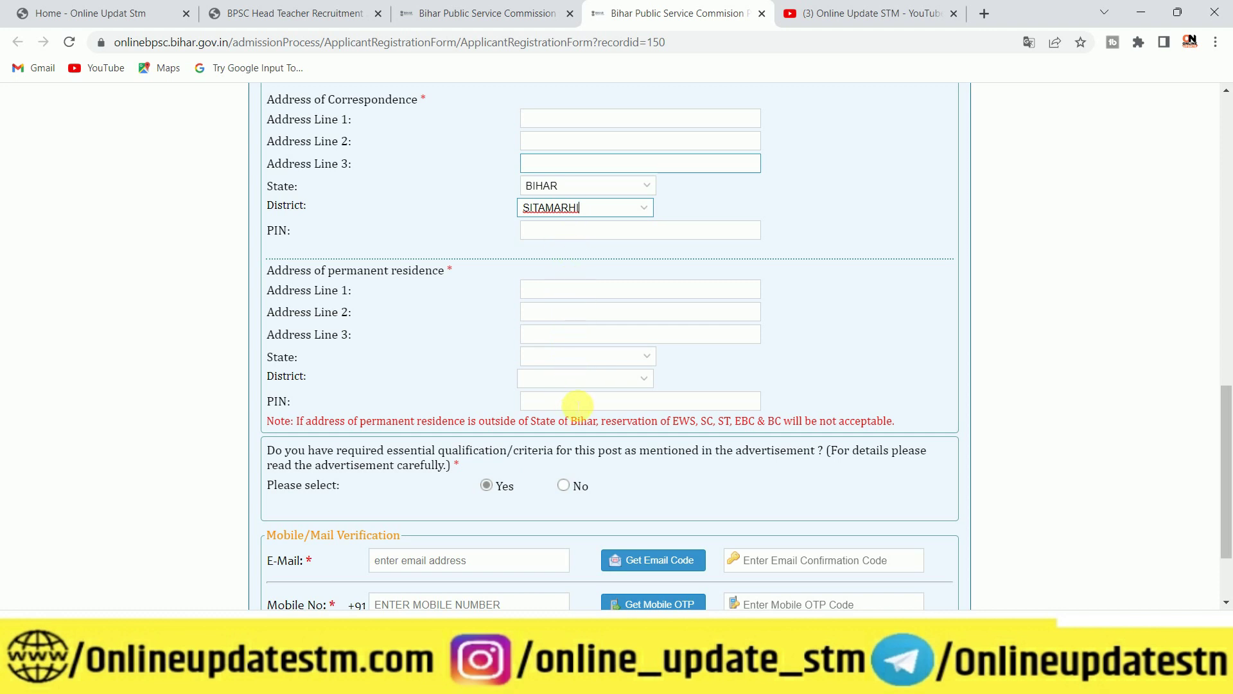
scroll(573, 404, "down", 1)
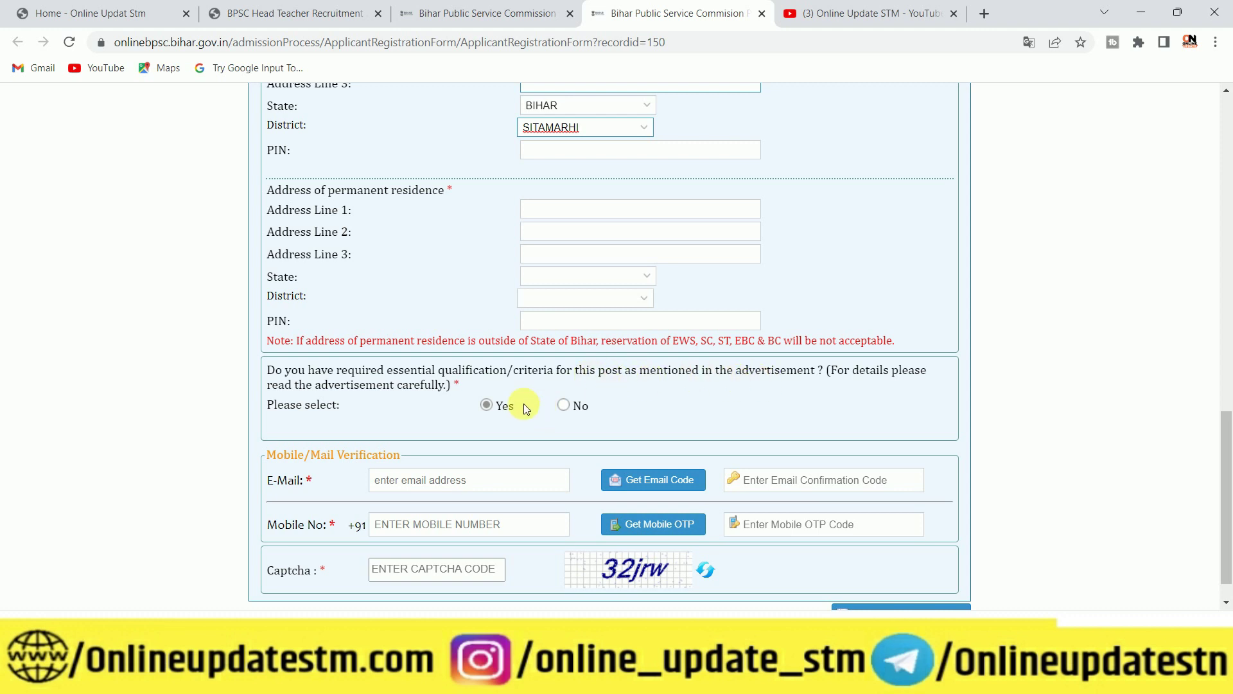
scroll(559, 372, "down", 1)
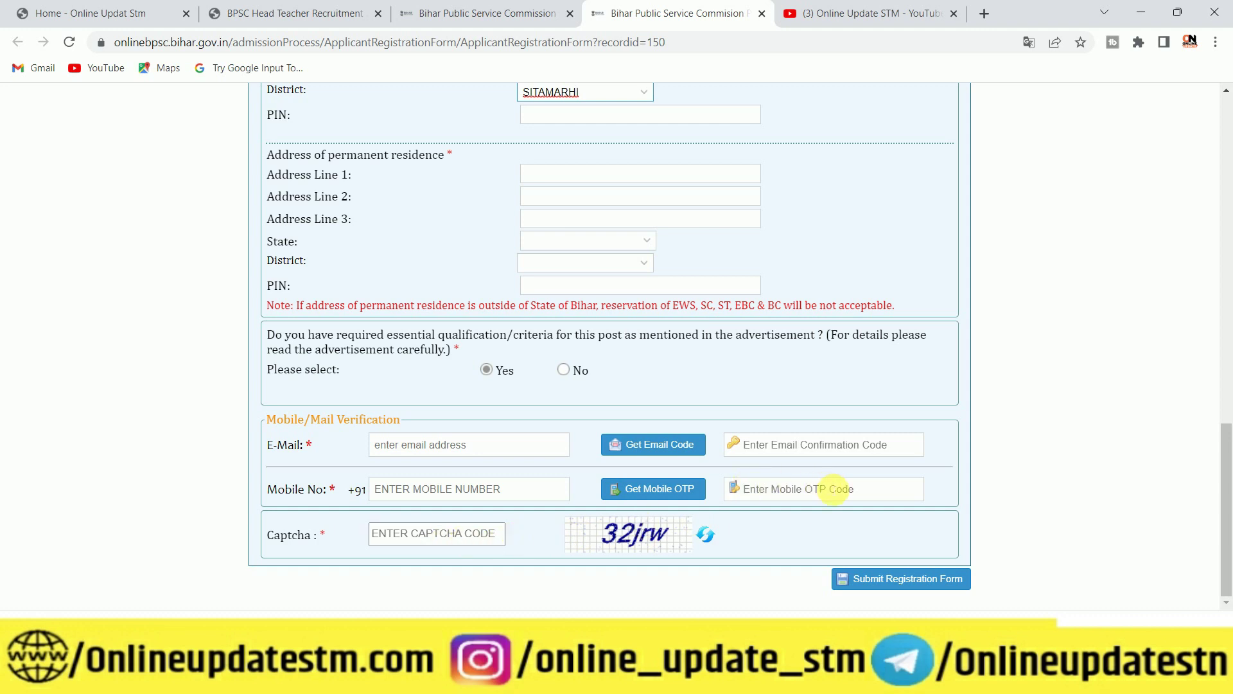
left_click(445, 535)
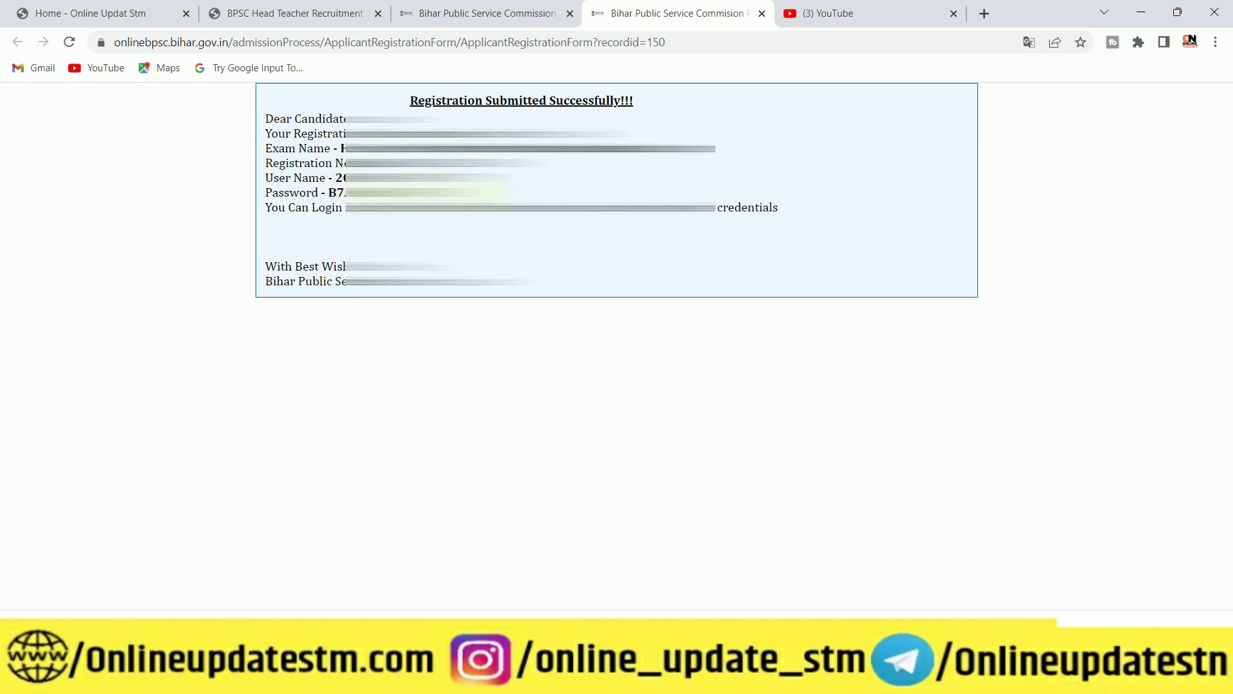
- Return to the BPSC candidate portal and open the online payment page for the written application
key("ctrl+shift+Tab")
left_click(269, 8)
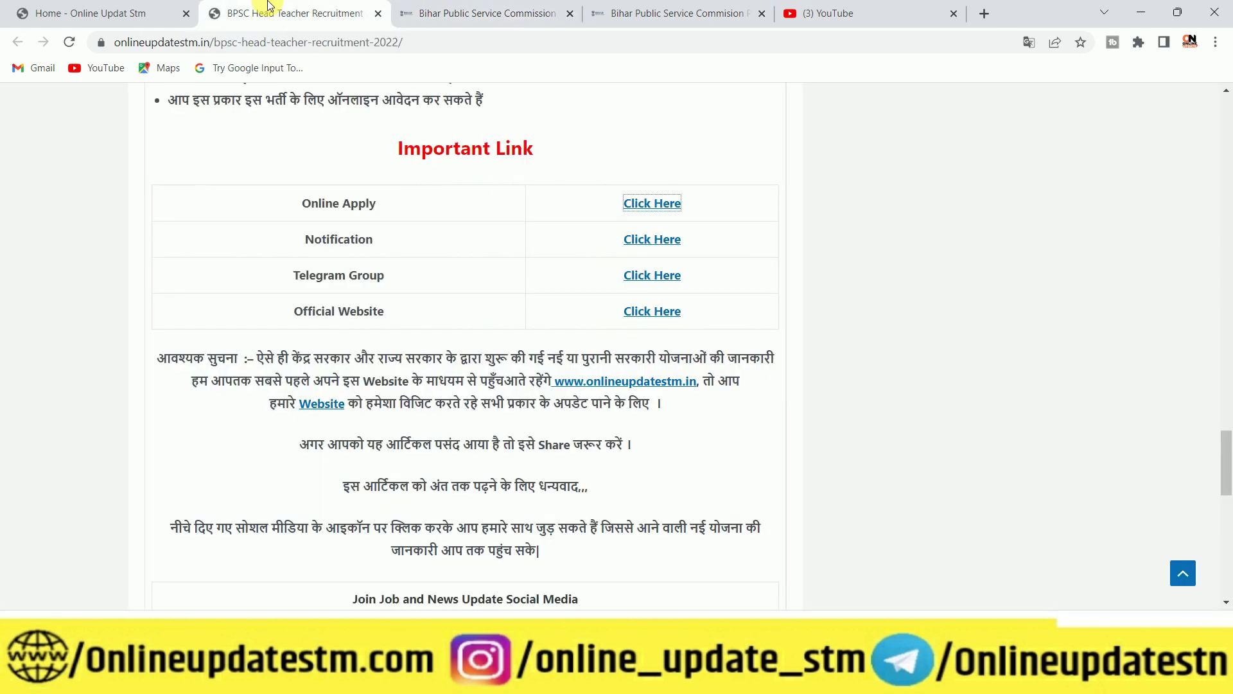
left_click(480, 13)
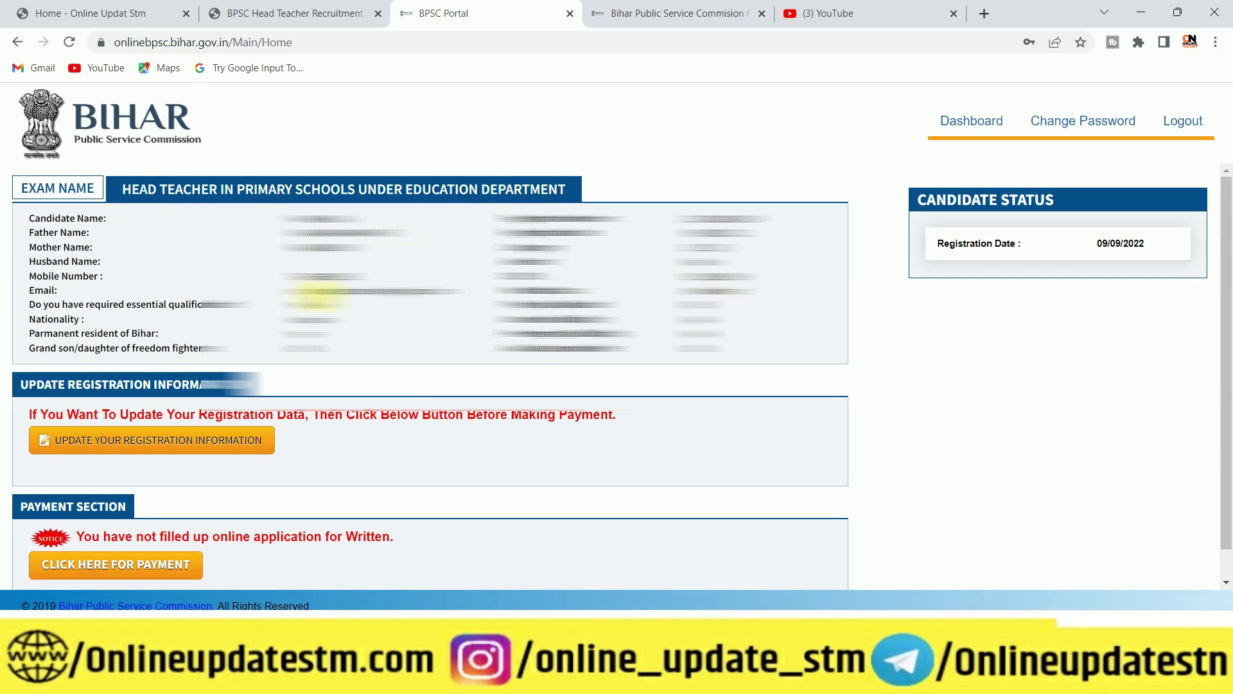
left_click(103, 449)
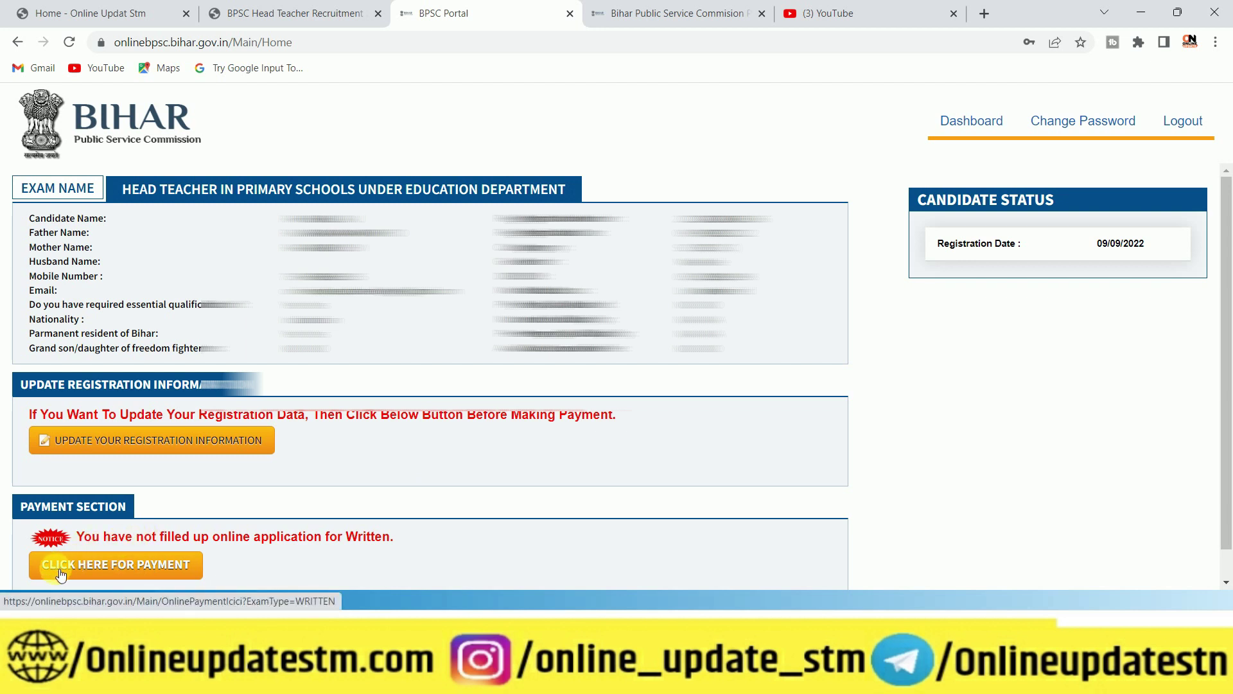
left_click(115, 564)
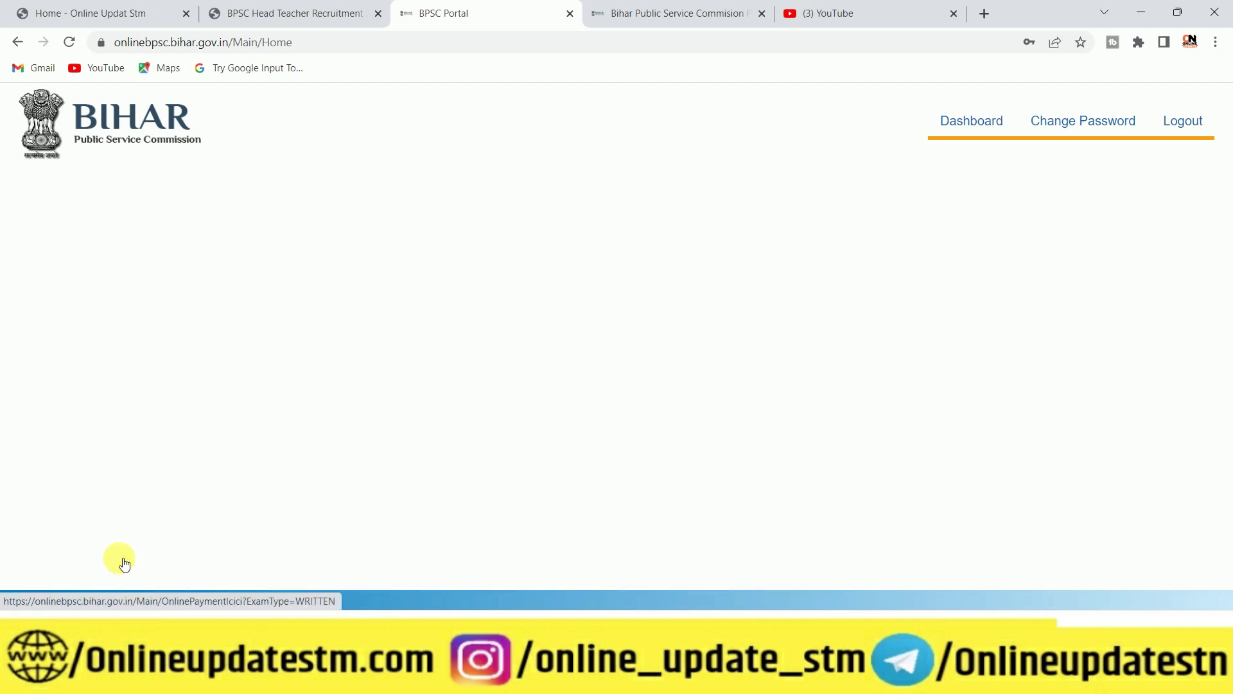